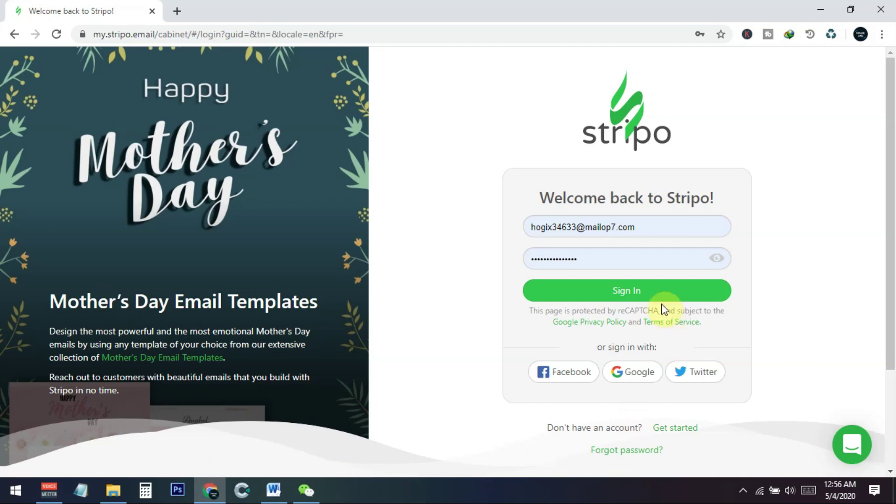
Step: Sign in to Stripo and open the template gallery for a first email
left_click(619, 288)
left_click(629, 294)
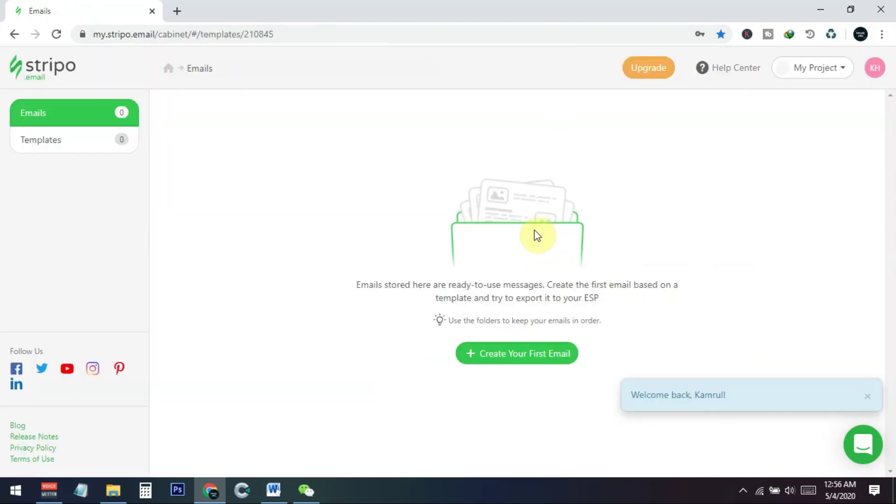
left_click(521, 357)
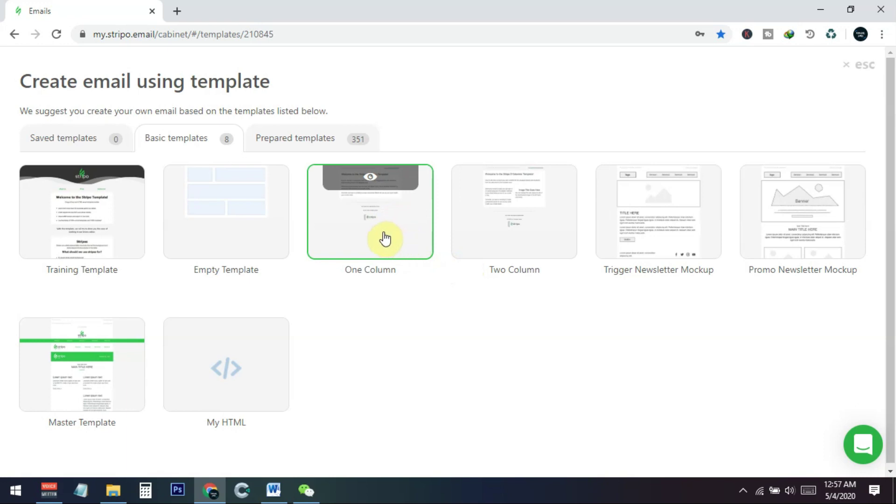
Step: Start a One Column email, remove the Stripo logo and footer info rows, and select the image placeholder
left_click(385, 239)
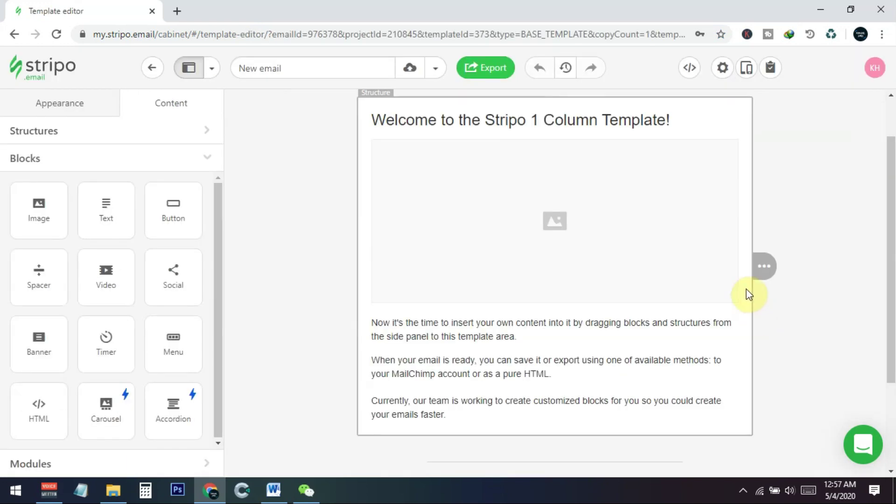
scroll(639, 340, "down", 3)
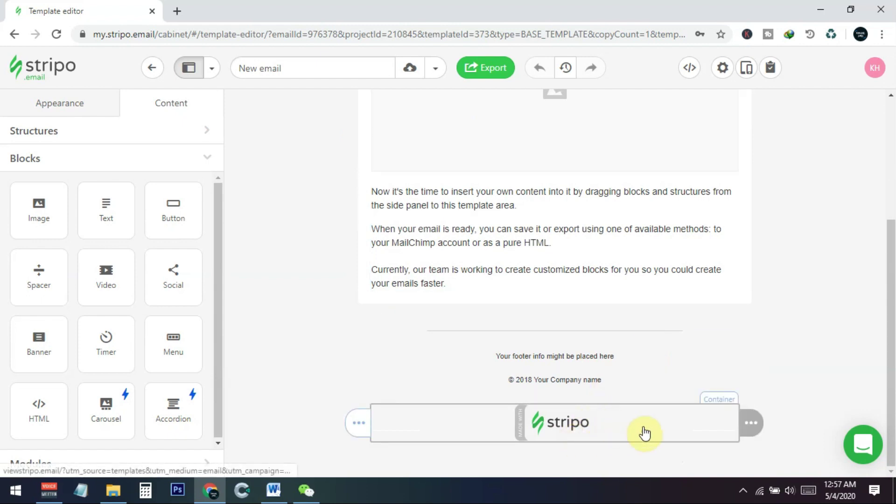
mouse_move(765, 434)
left_click(801, 423)
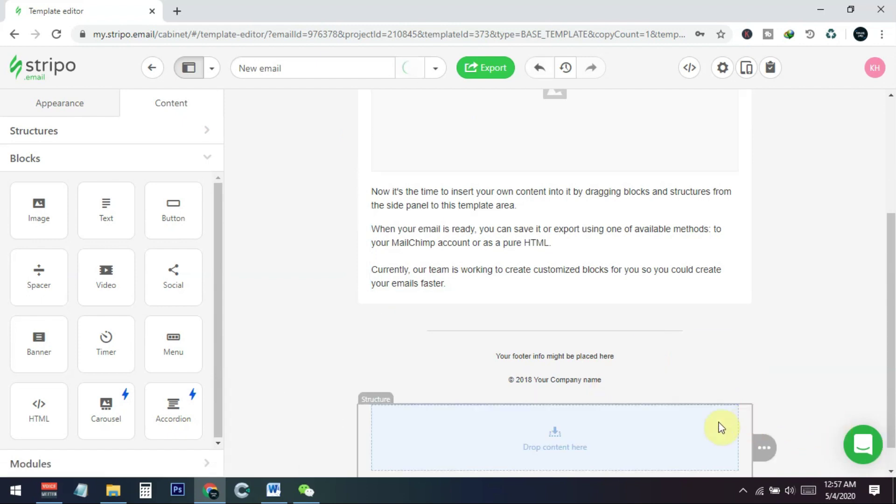
mouse_move(746, 356)
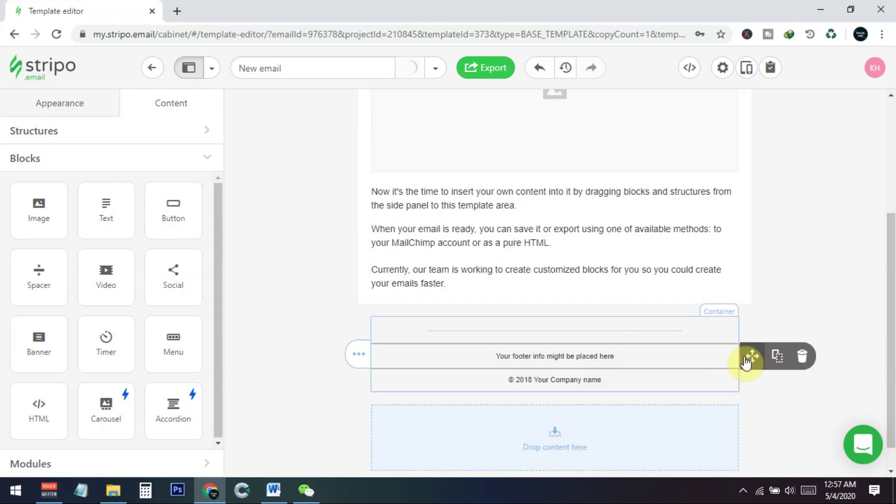
left_click(806, 360)
scroll(559, 317, "up", 4)
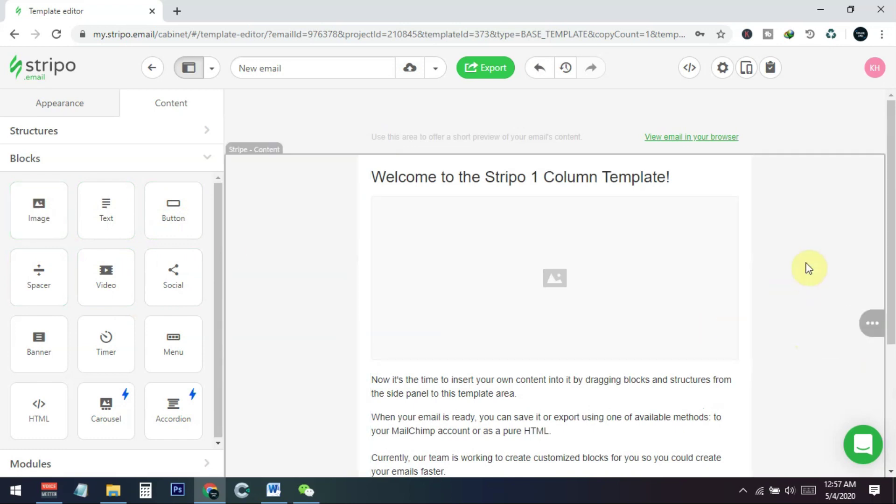
left_click(595, 270)
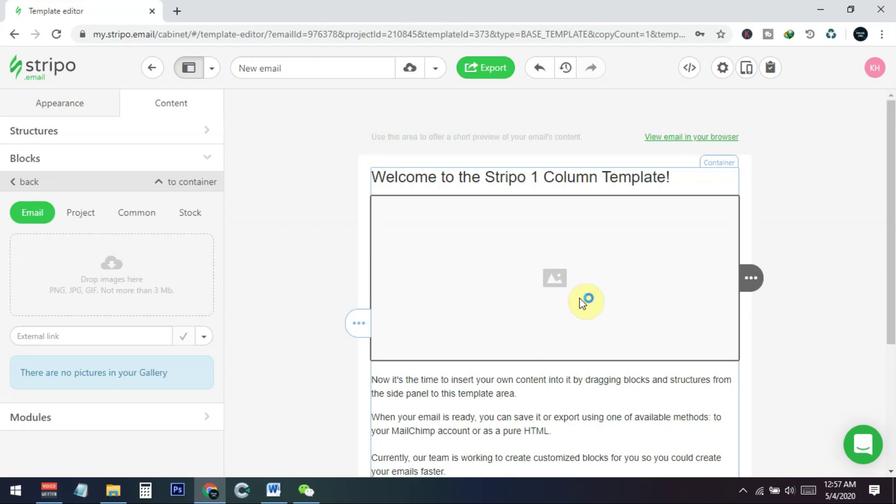
Step: In a new tab, search Google for 'foodball'
left_click(182, 13)
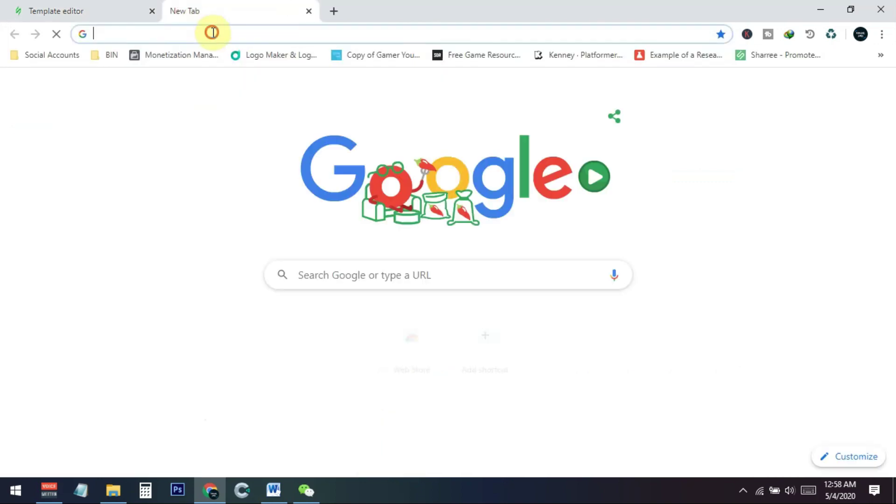
type("google.com")
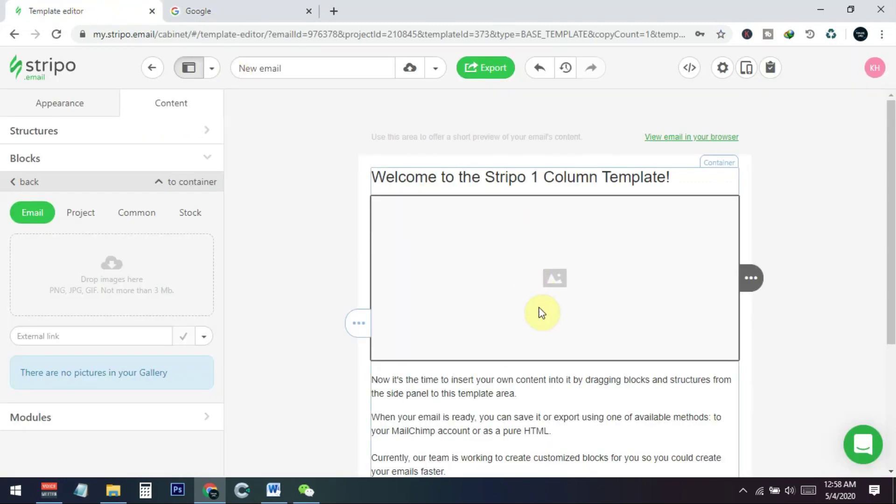
left_click(252, 8)
left_click(439, 242)
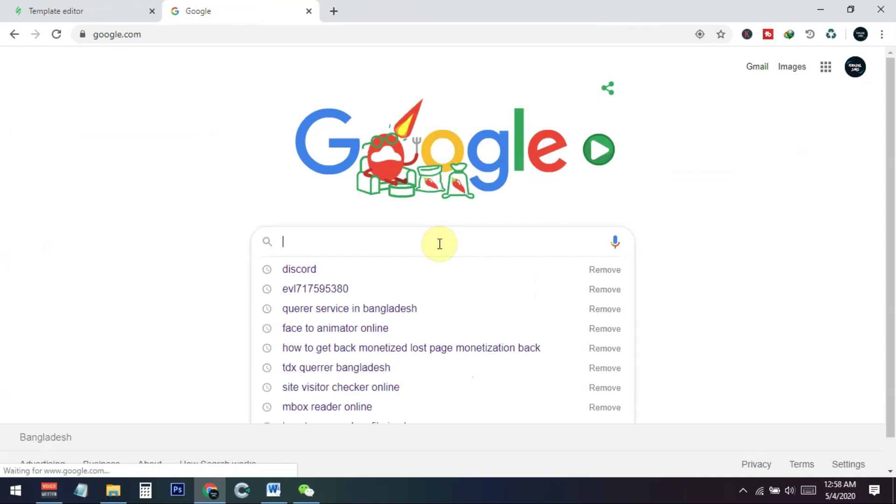
type("foodbal")
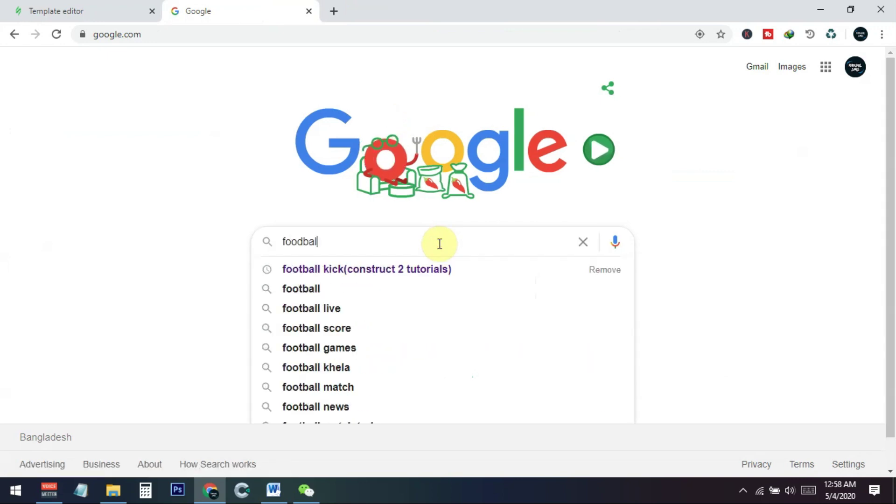
type("l")
key("Return")
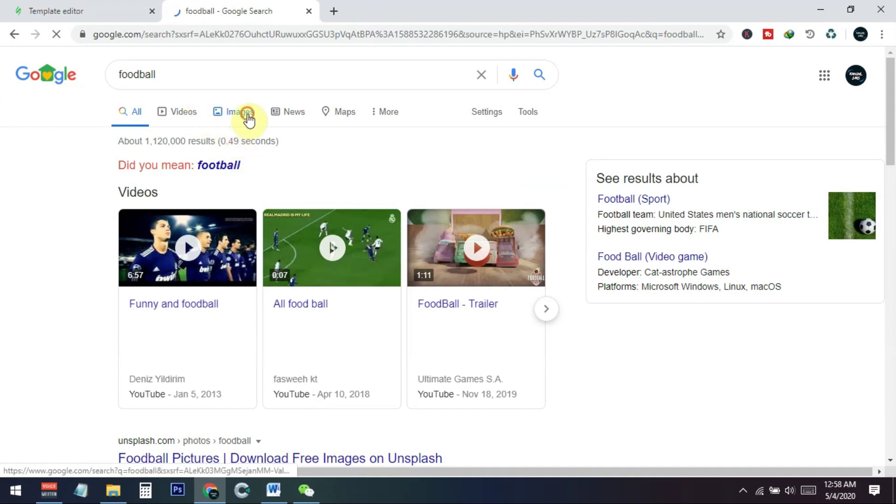
Step: Copy the U8 football photo's image address from image results and return to Stripo
left_click(247, 114)
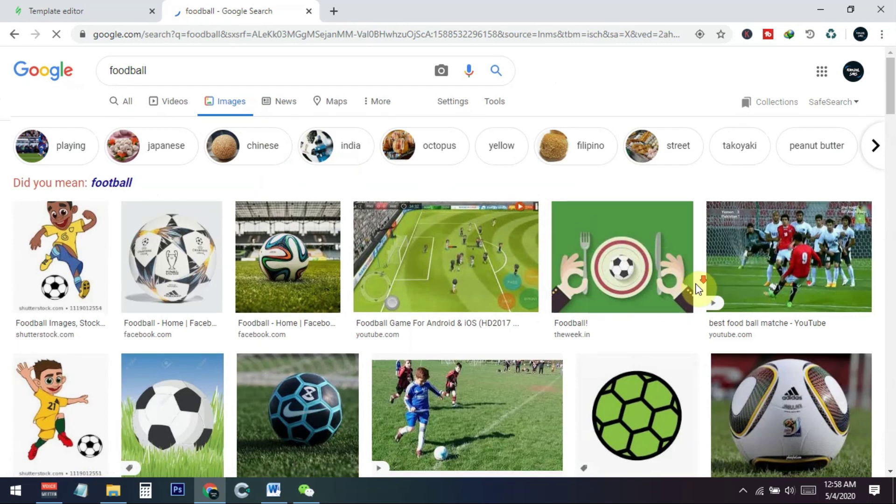
scroll(698, 288, "down", 5)
left_click(495, 161)
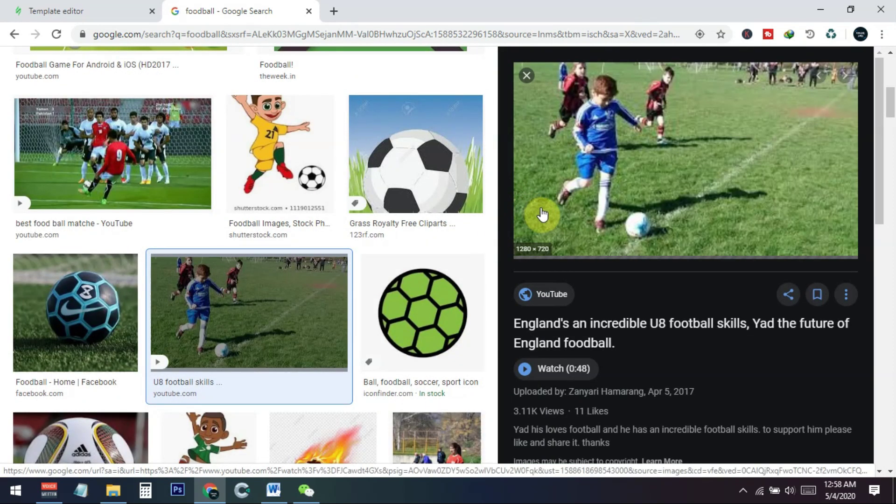
right_click(637, 214)
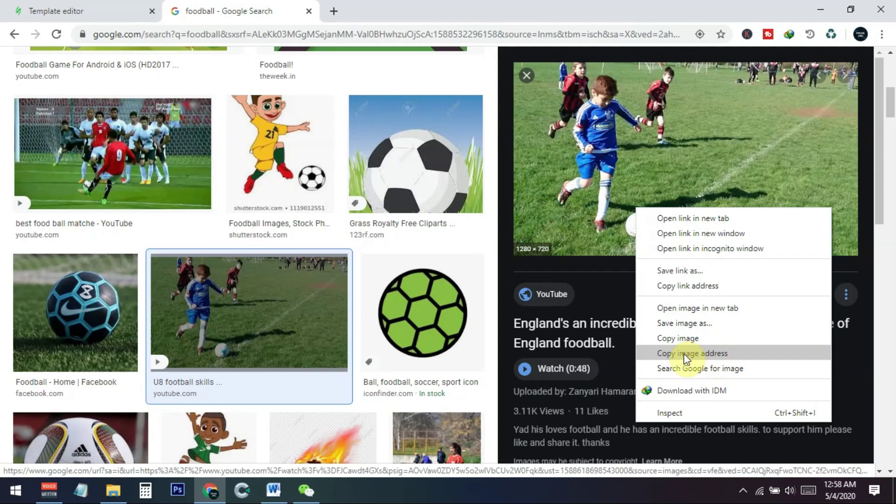
left_click(701, 352)
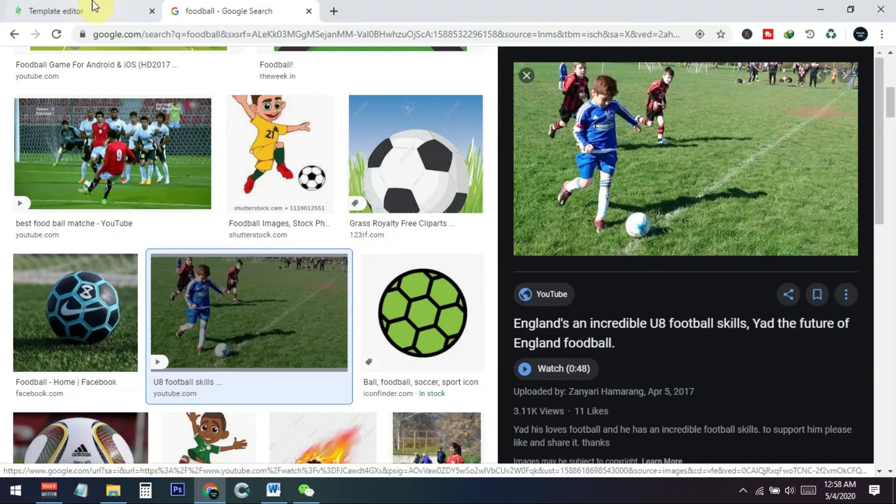
left_click(35, 6)
Step: Paste the copied address into the External link field to insert the football photo
left_click(70, 336)
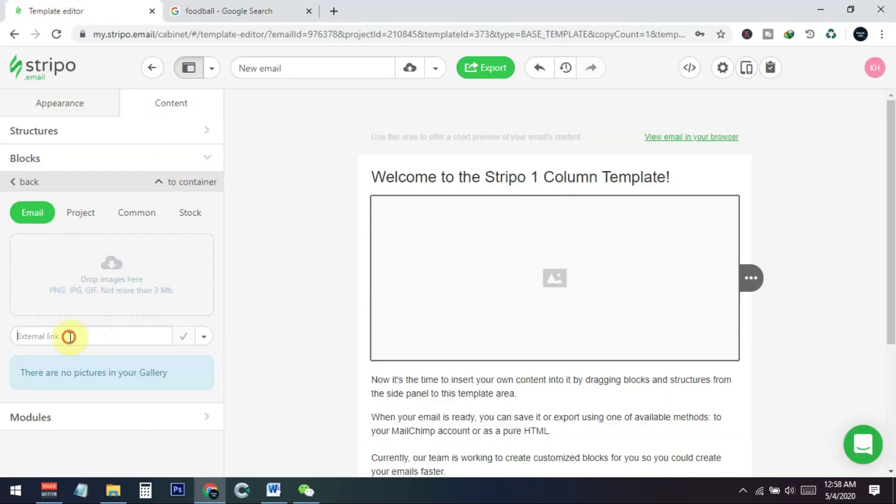
key("ctrl+v")
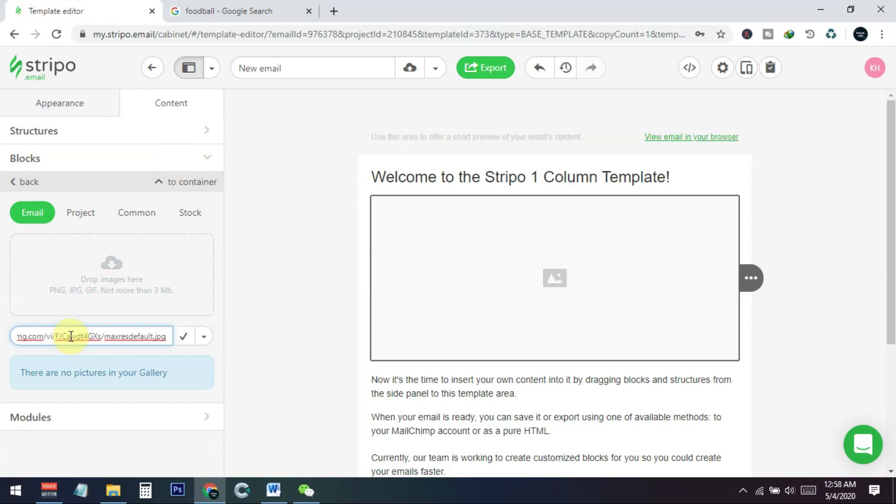
left_click(185, 337)
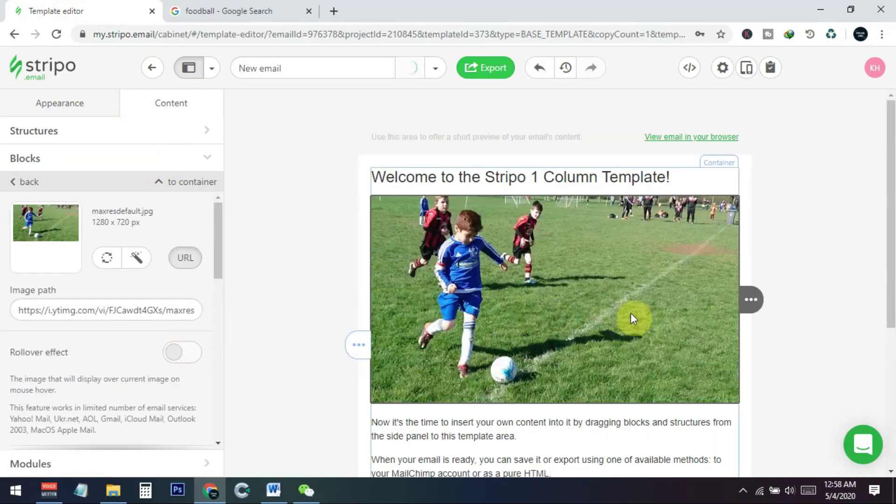
left_click(791, 237)
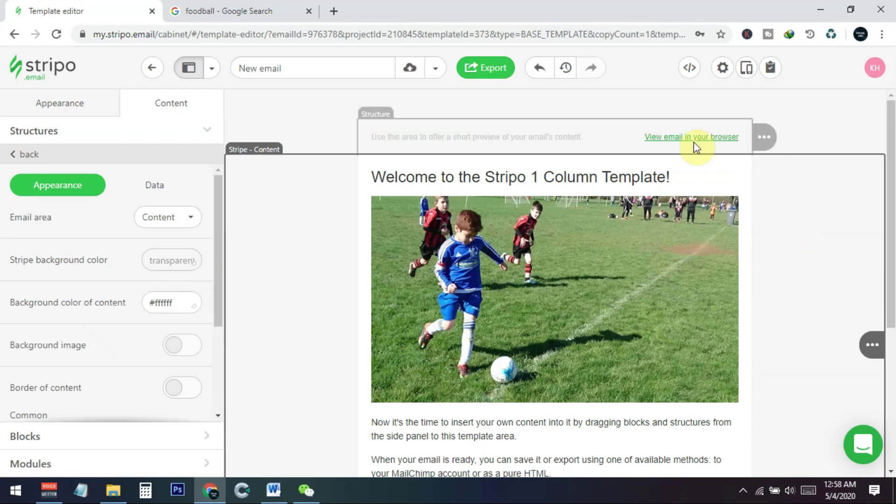
Step: Delete the footer container holding the divider line
left_click(531, 181)
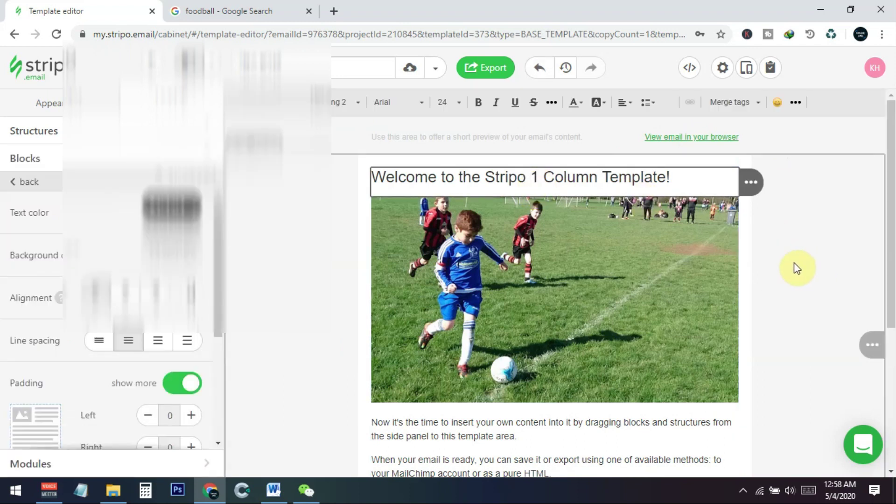
scroll(794, 265, "down", 4)
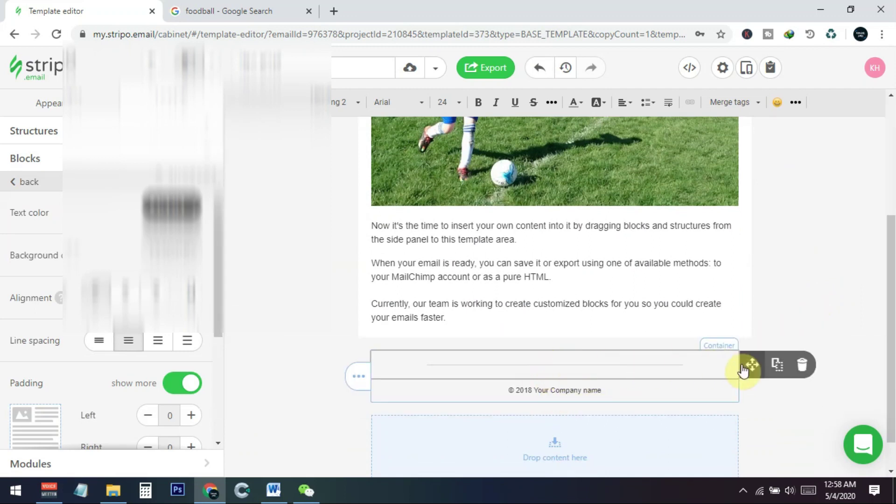
left_click(799, 364)
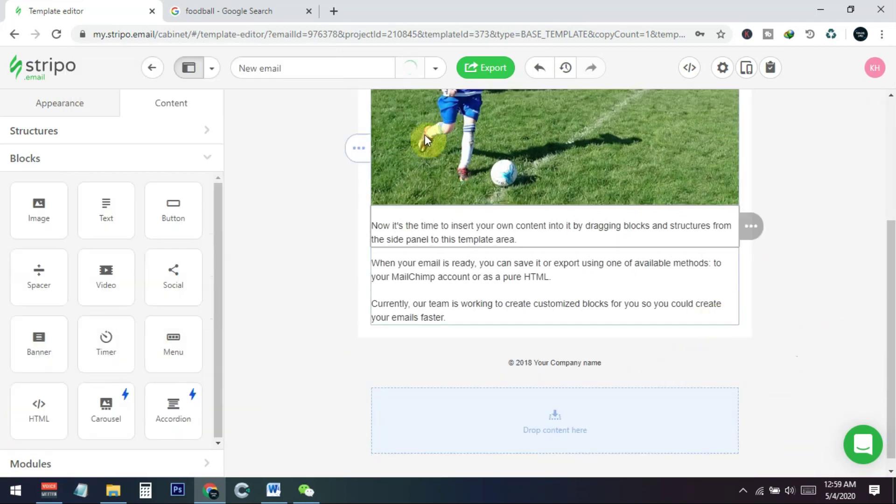
Step: Delete the preview-text row at the top of the email
left_click(70, 104)
left_click(73, 129)
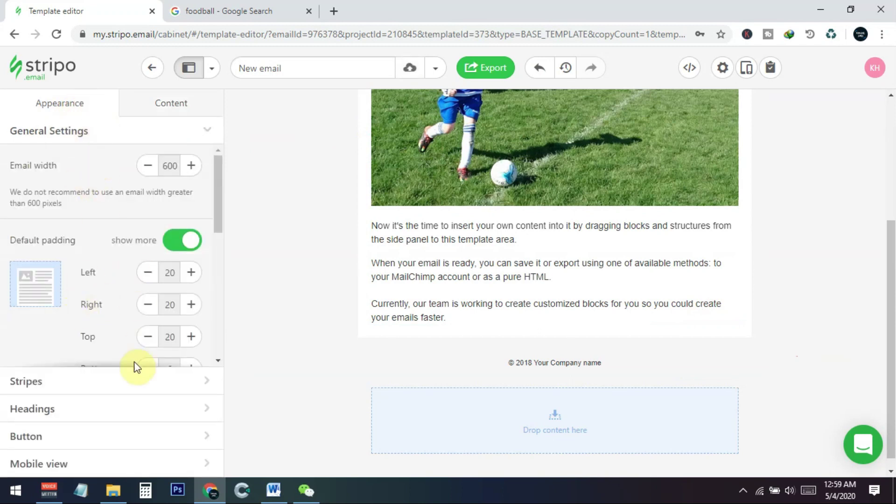
scroll(643, 336, "up", 5)
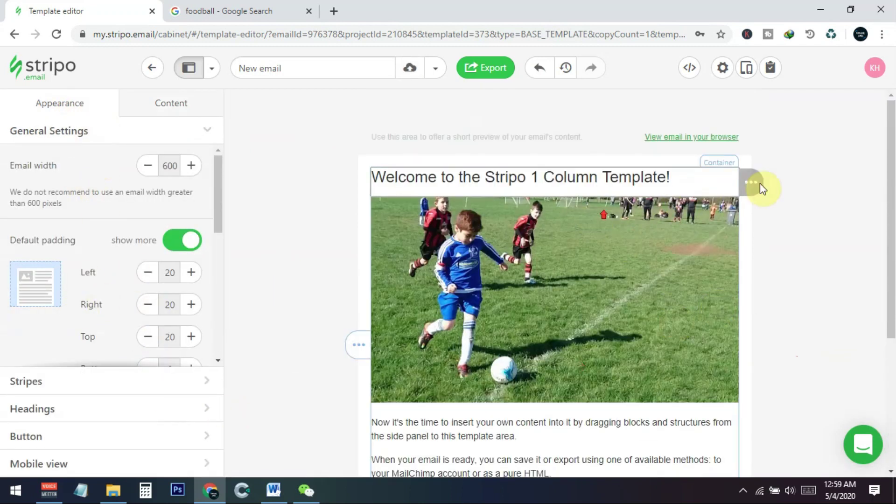
left_click(796, 185)
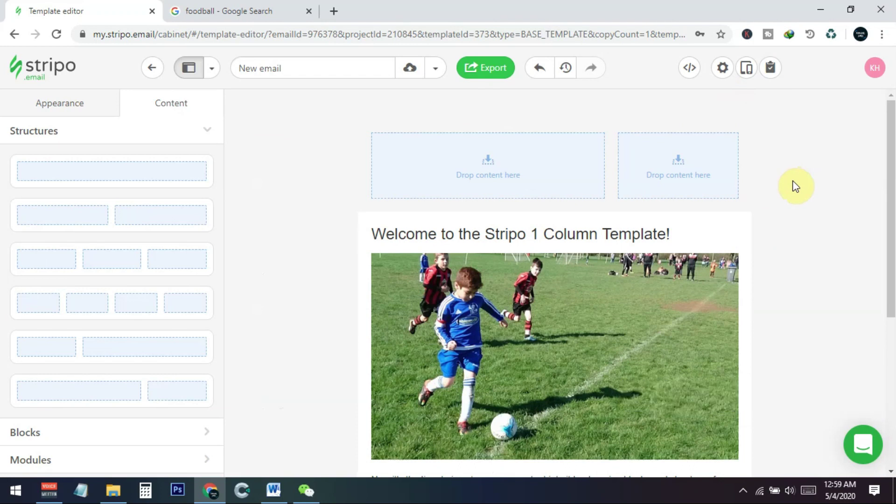
Step: Export the email to Gmail, signing in with Google and allowing access to drafts
left_click(489, 73)
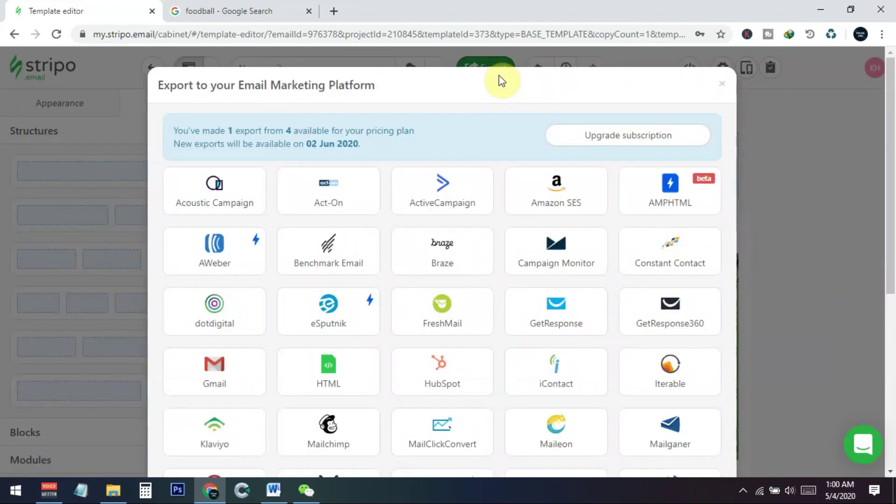
scroll(472, 167, "down", 3)
left_click(222, 250)
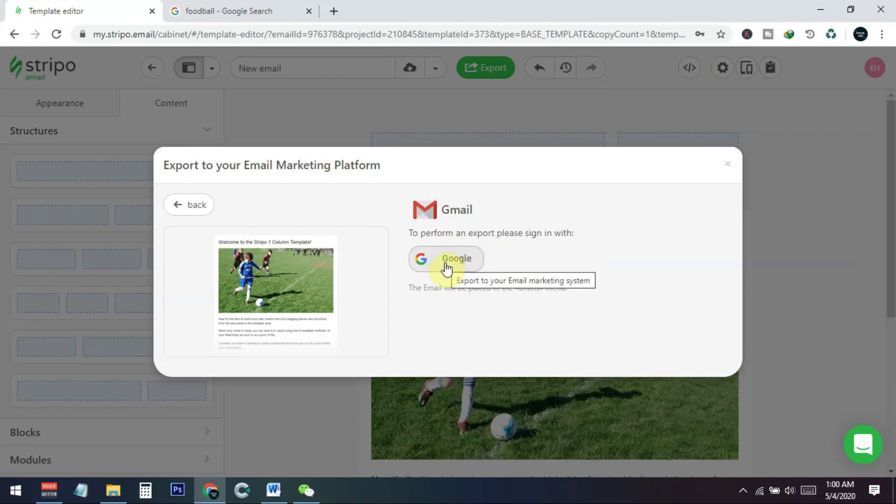
left_click(441, 264)
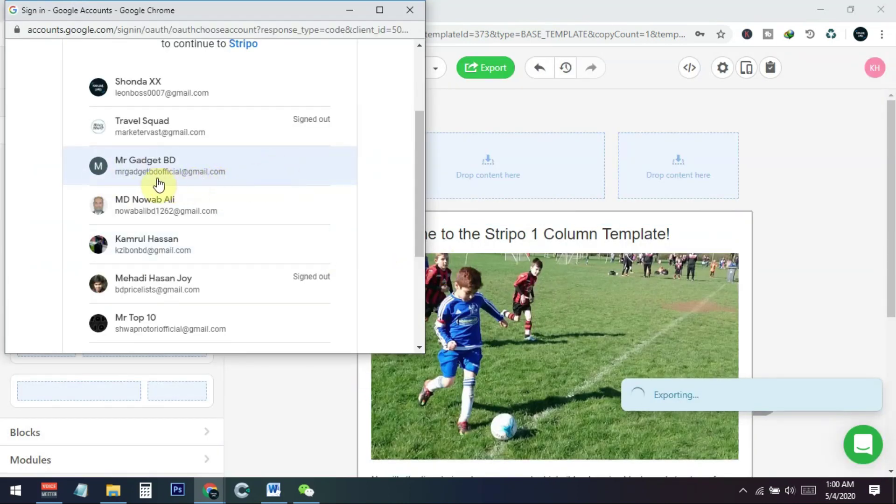
left_click(148, 174)
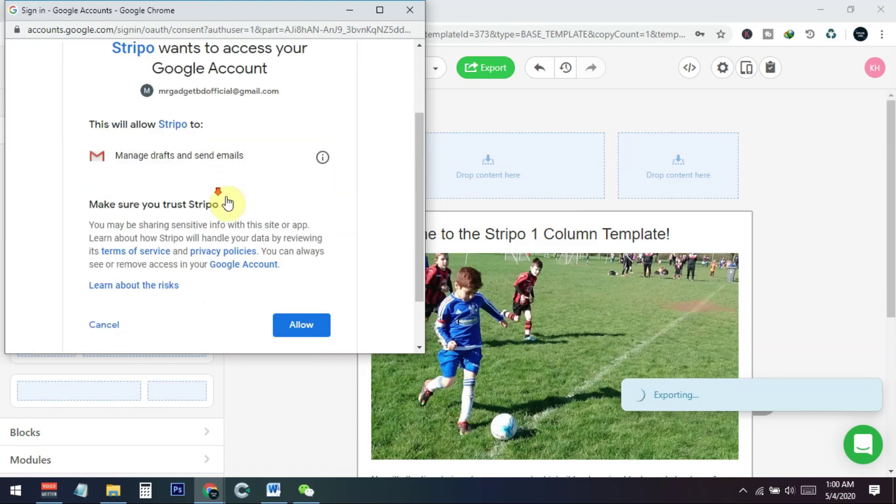
scroll(226, 199, "down", 2)
left_click(308, 260)
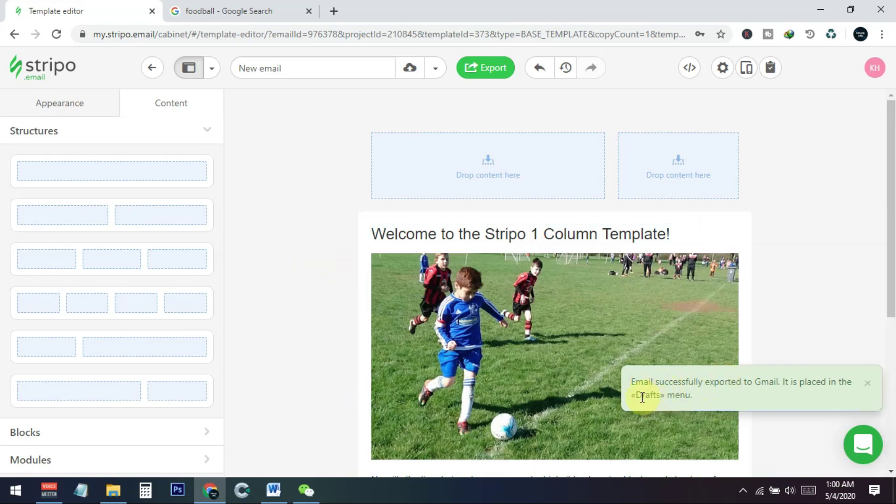
Step: Close the Export options and switch to the other browser tab to load mail.google.com
left_click_drag(636, 395, 708, 397)
left_click(810, 240)
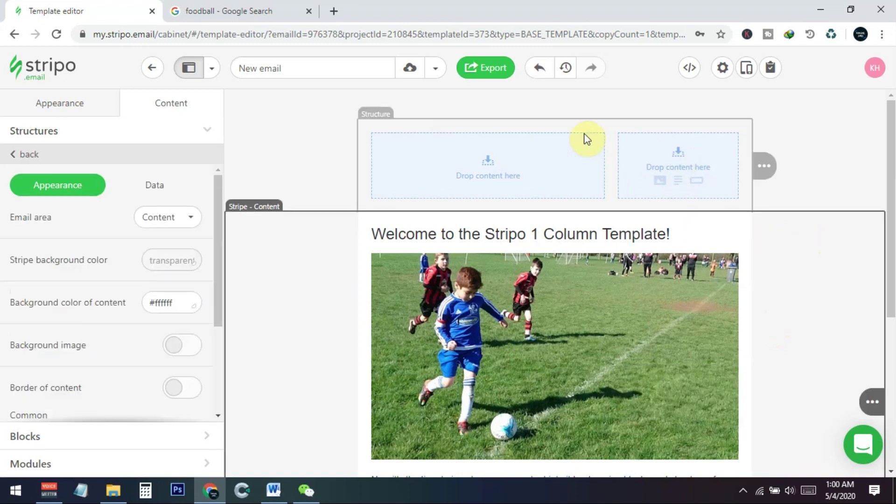
left_click(492, 73)
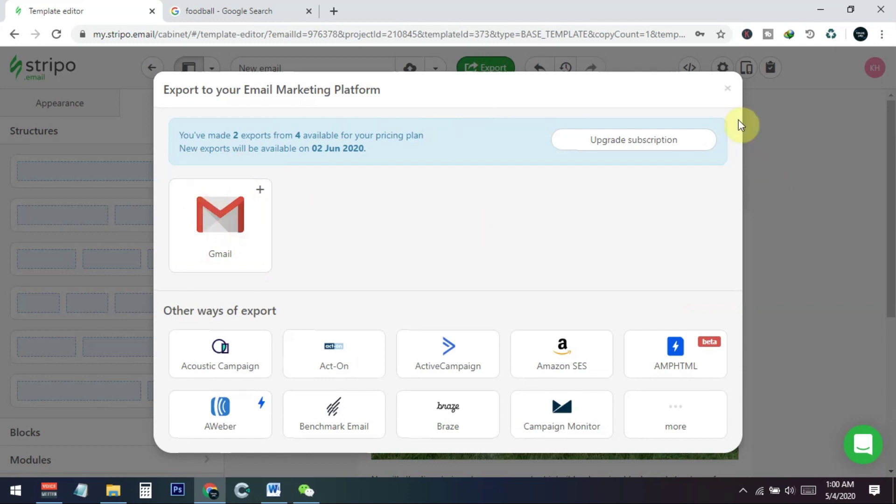
left_click(727, 88)
left_click(280, 11)
left_click(296, 33)
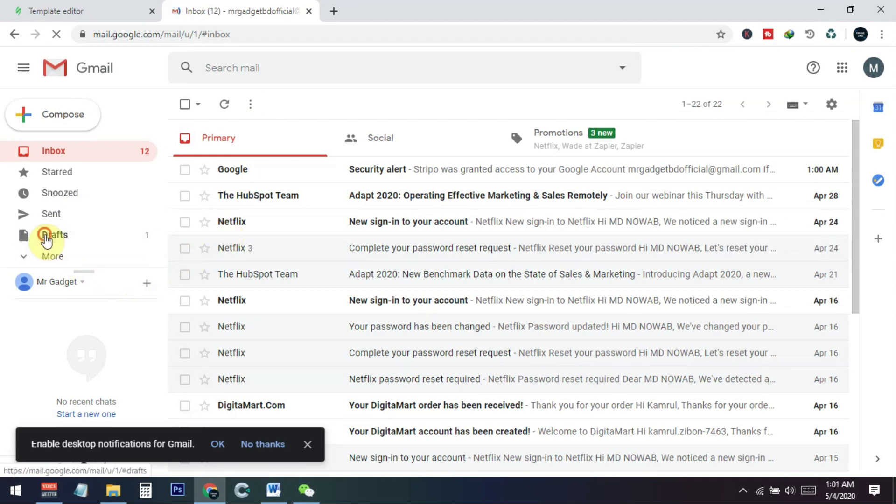
Step: Open the 'New email' draft from Drafts in full-screen compose
left_click(62, 239)
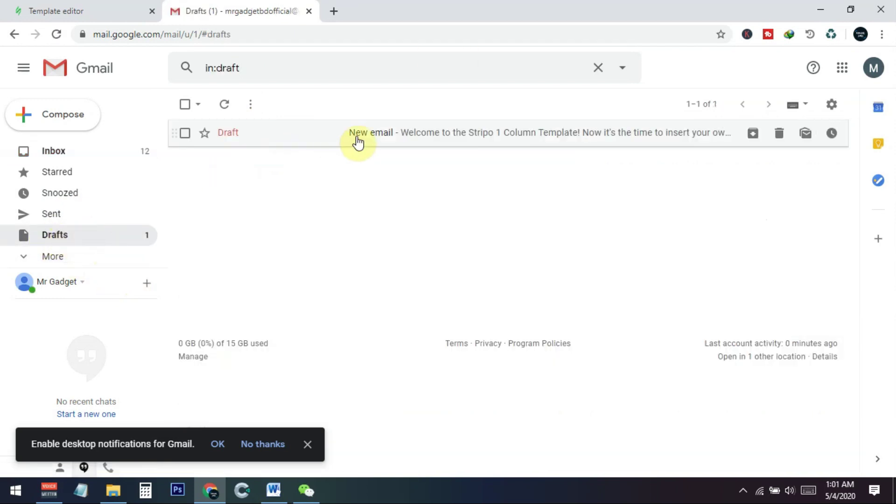
left_click(317, 139)
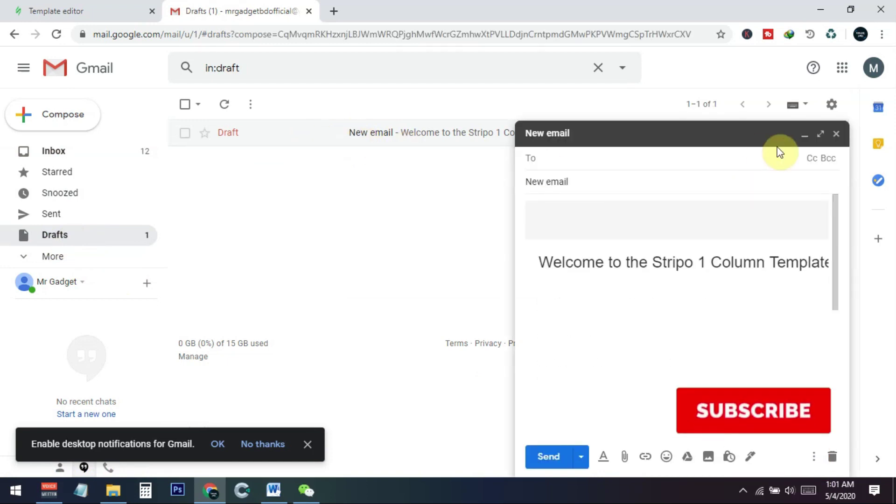
left_click(822, 135)
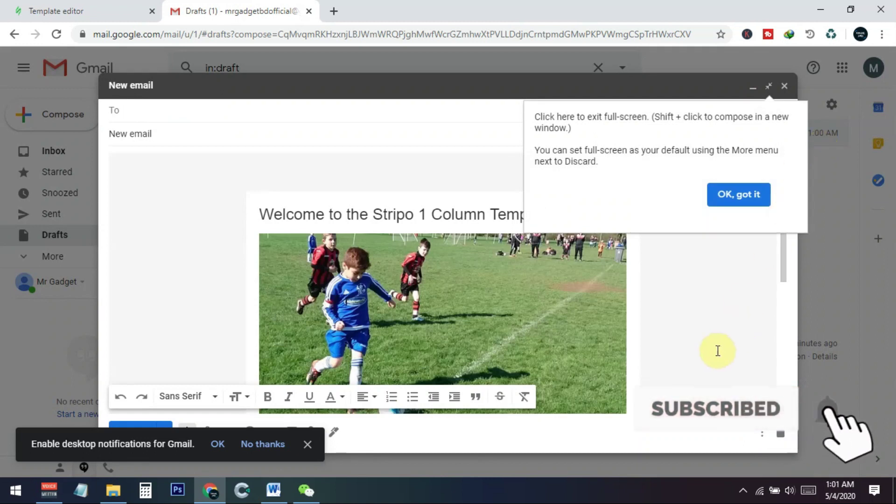
left_click(739, 194)
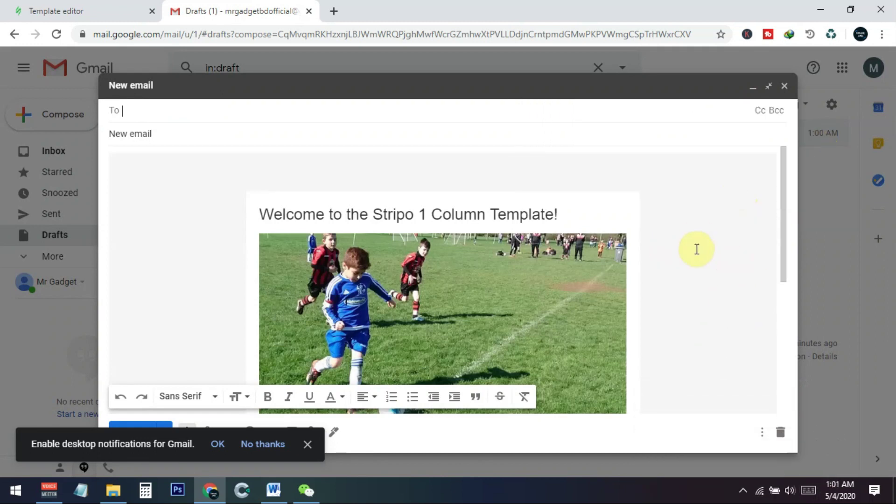
left_click_drag(782, 214, 791, 193)
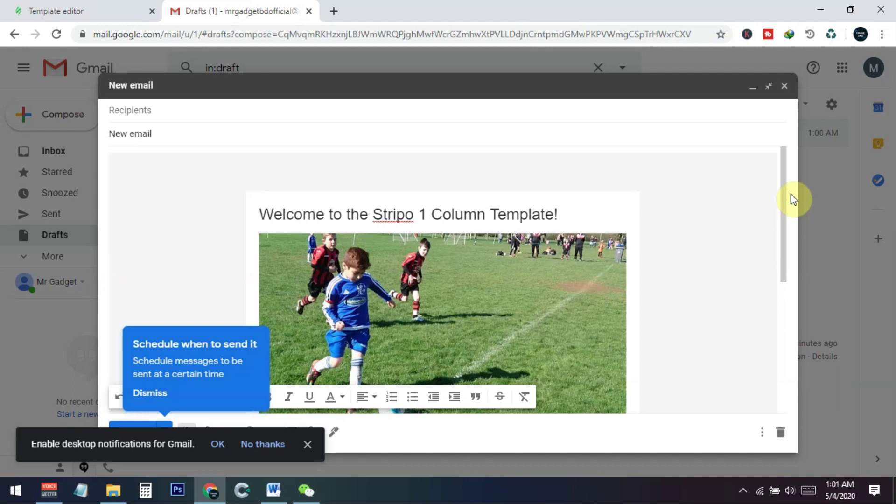
Step: Dismiss the desktop notifications offer, browser permission prompt and send-scheduling tip
left_click(216, 445)
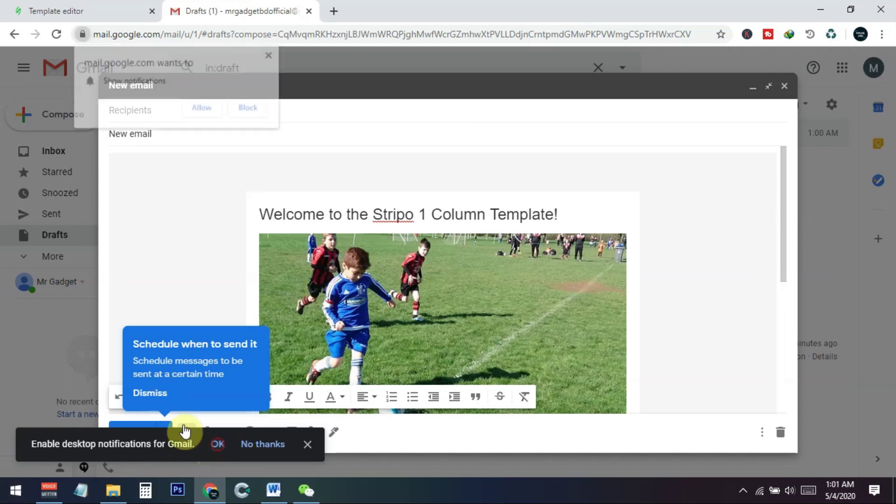
left_click(271, 54)
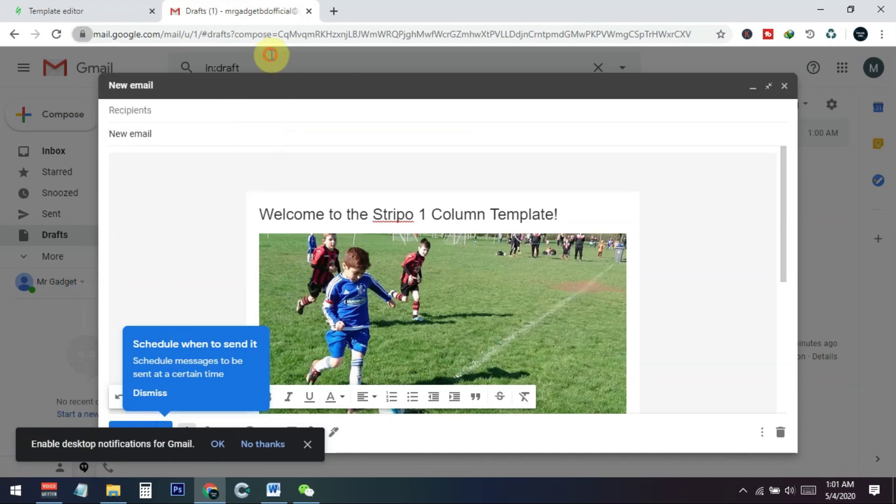
left_click(307, 444)
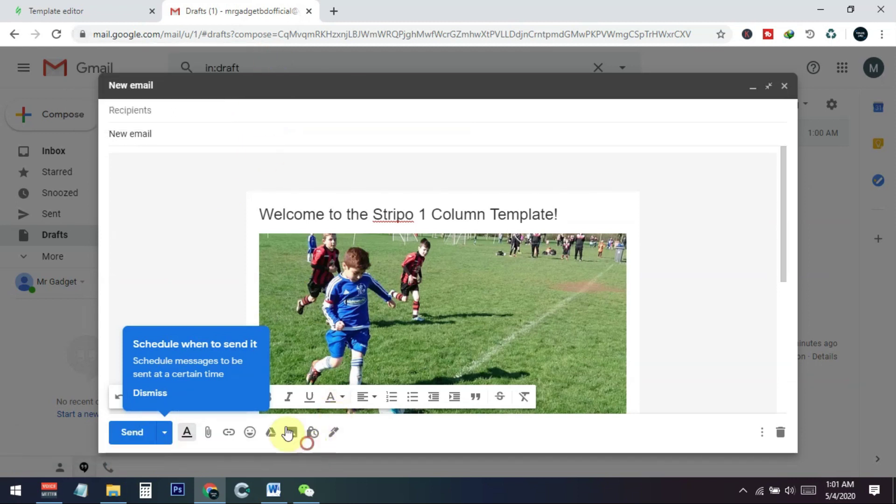
left_click(160, 400)
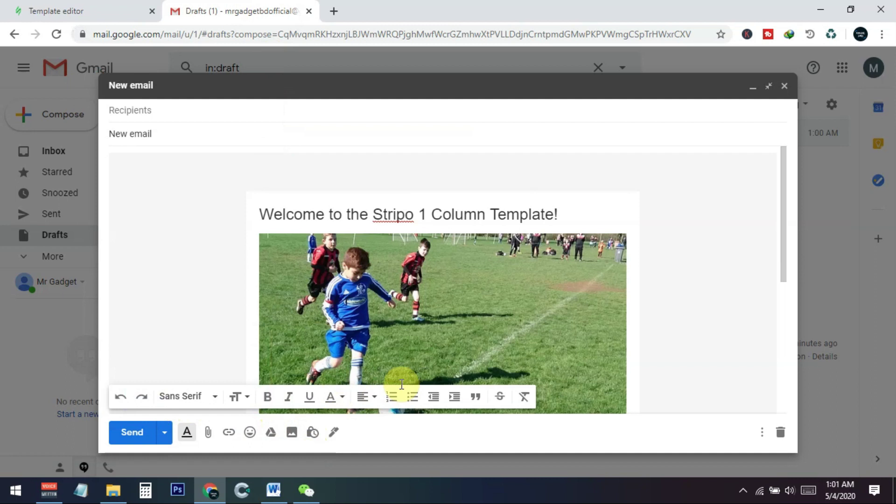